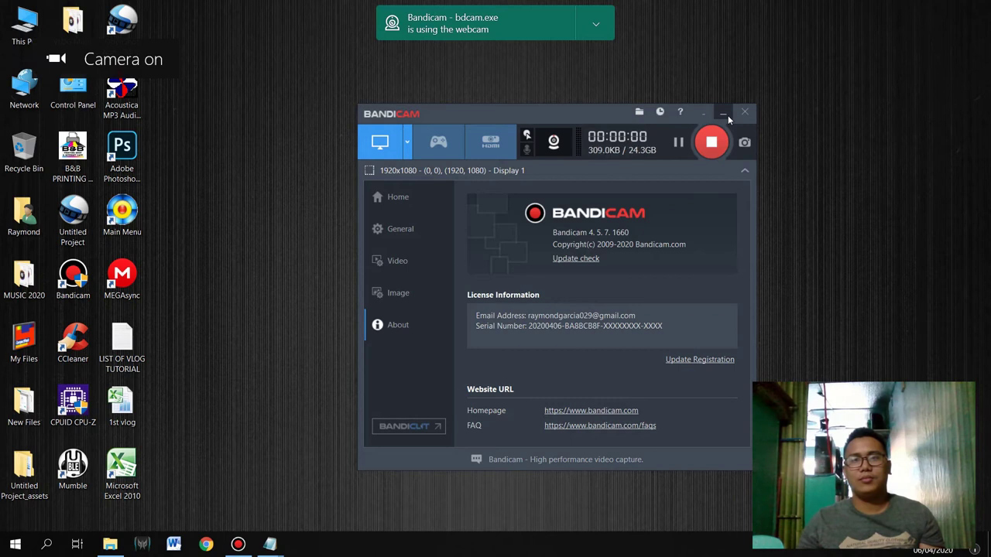
- Play the glitchy Placeit B&B Printing Shop logo intro through until the Windows desktop appears
{"action": "left_click", "coordinate": [728, 100]}
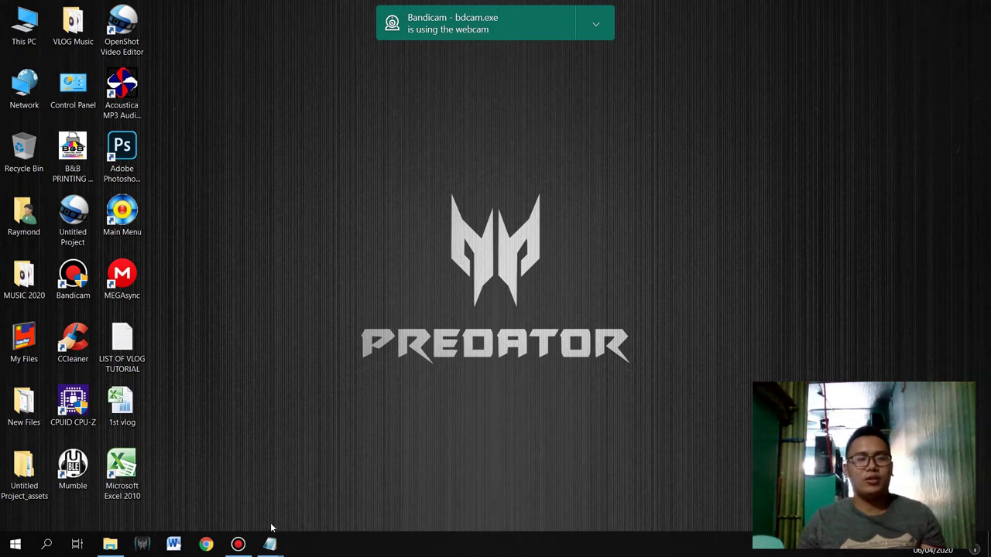
- Launch Excel 2010 on a blank Book1, close the Activation Wizard, and maximize the window
{"action": "double_click", "coordinate": [133, 452]}
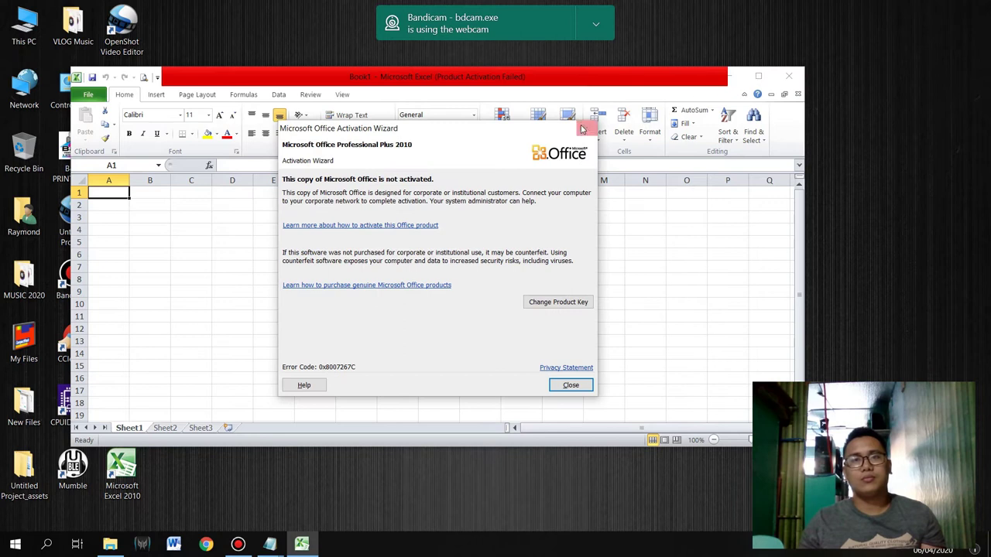
{"action": "left_click", "coordinate": [583, 128]}
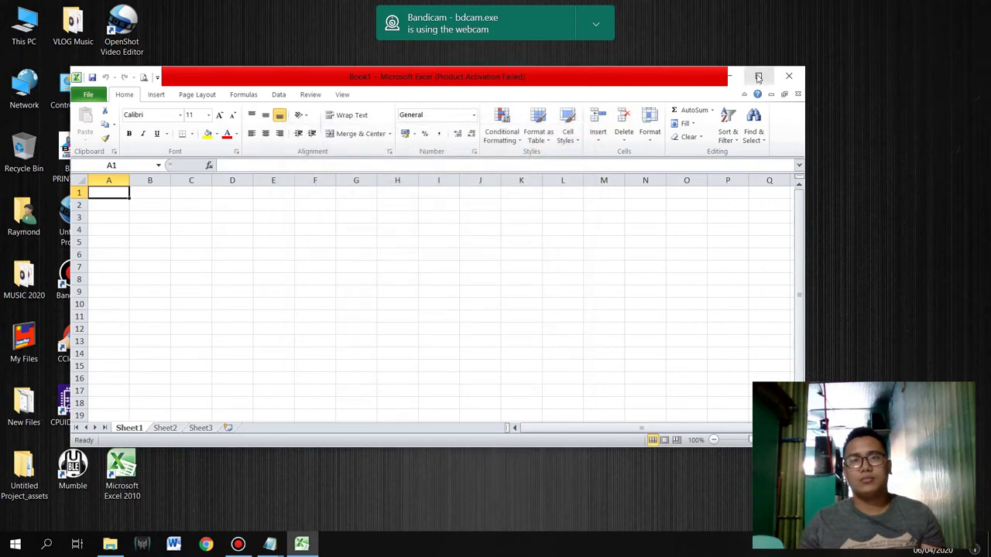
{"action": "left_click", "coordinate": [757, 77]}
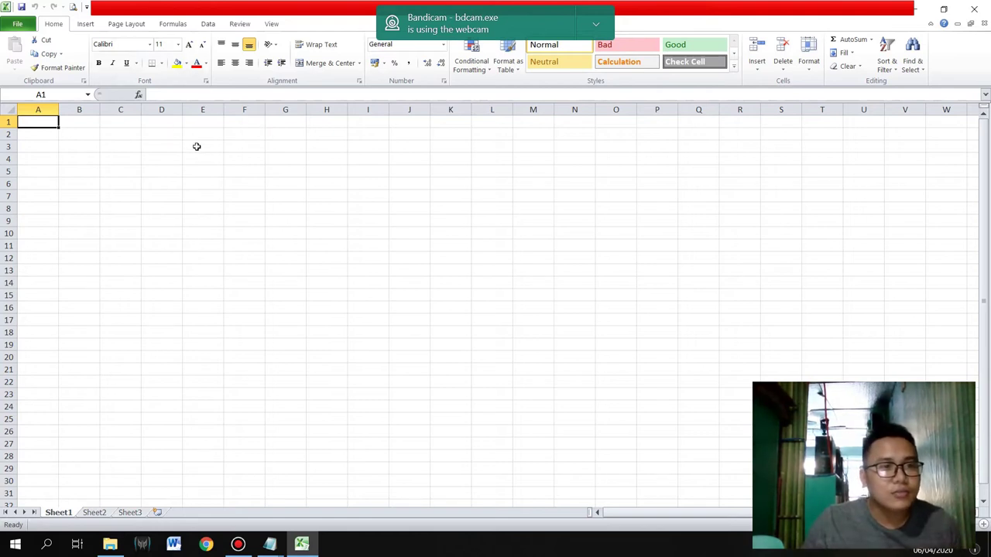
- Insert the B&B Printing Shop logo picture from the Desktop folder onto Sheet1
{"action": "scroll", "coordinate": [197, 146], "scroll_direction": "down", "scroll_amount": 3, "text": "ctrl"}
{"action": "scroll", "coordinate": [193, 143], "scroll_direction": "up", "scroll_amount": 3, "text": "ctrl"}
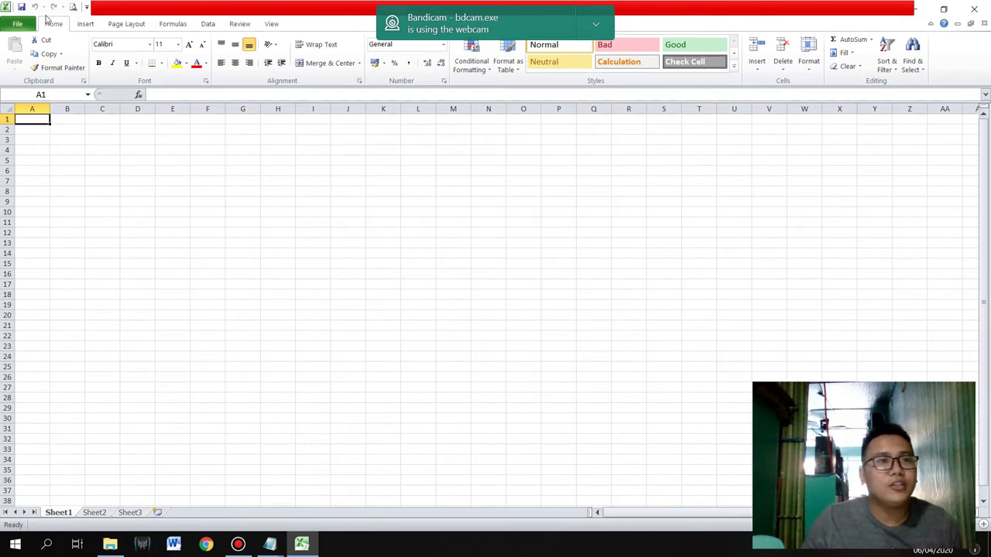
{"action": "left_click", "coordinate": [90, 26]}
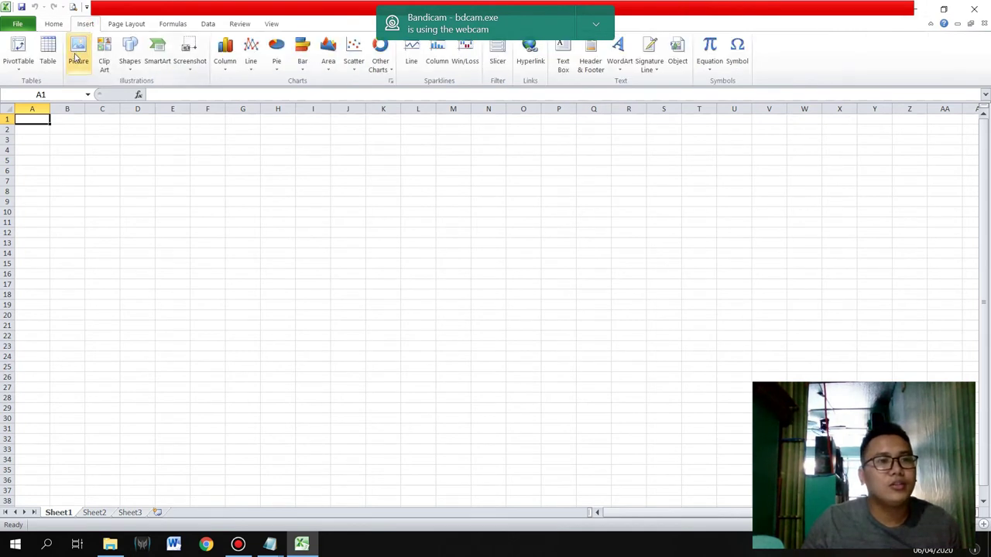
{"action": "left_click", "coordinate": [78, 51]}
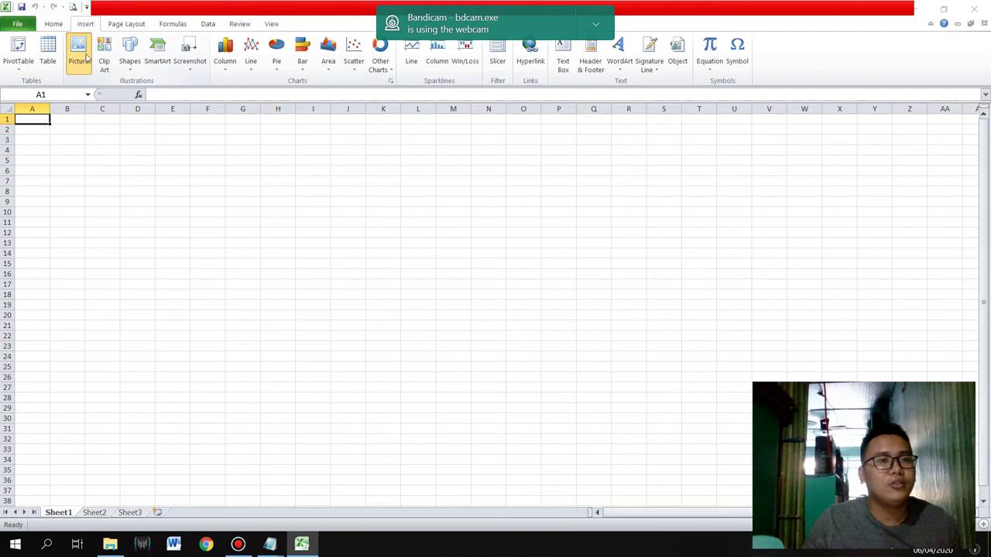
{"action": "left_click", "coordinate": [66, 127]}
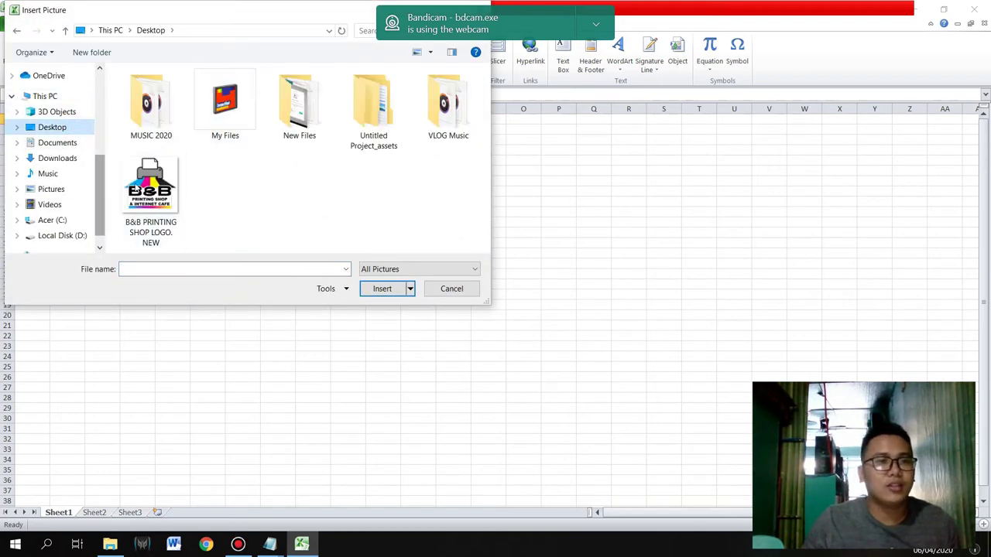
{"action": "double_click", "coordinate": [165, 195]}
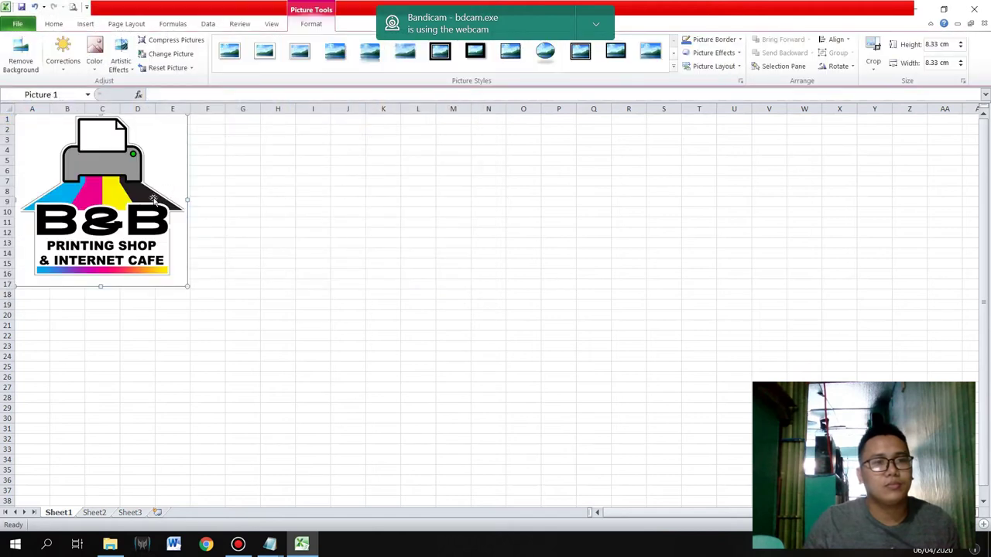
{"action": "scroll", "coordinate": [159, 212], "scroll_direction": "down", "scroll_amount": 3}
{"action": "scroll", "coordinate": [157, 215], "scroll_direction": "up", "scroll_amount": 3}
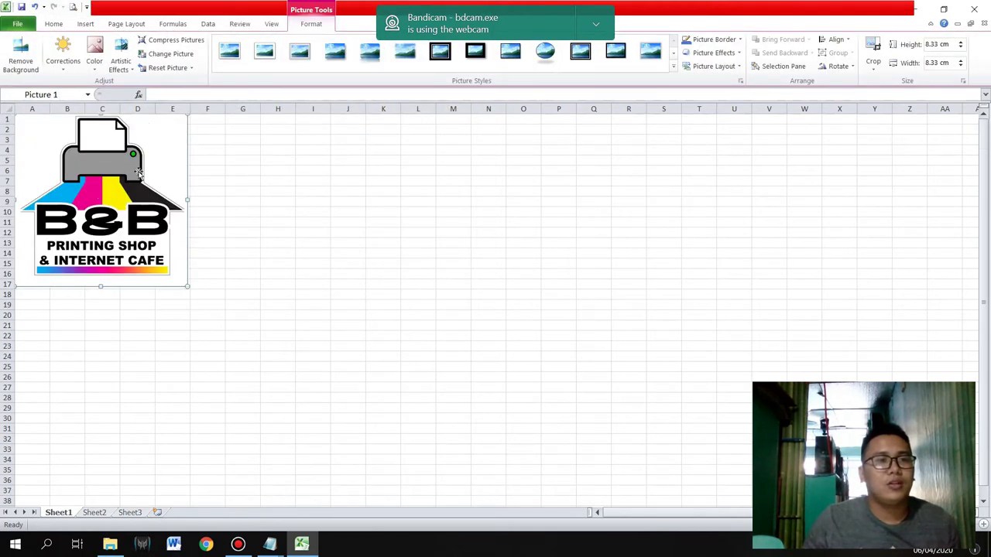
{"action": "left_click", "coordinate": [74, 6]}
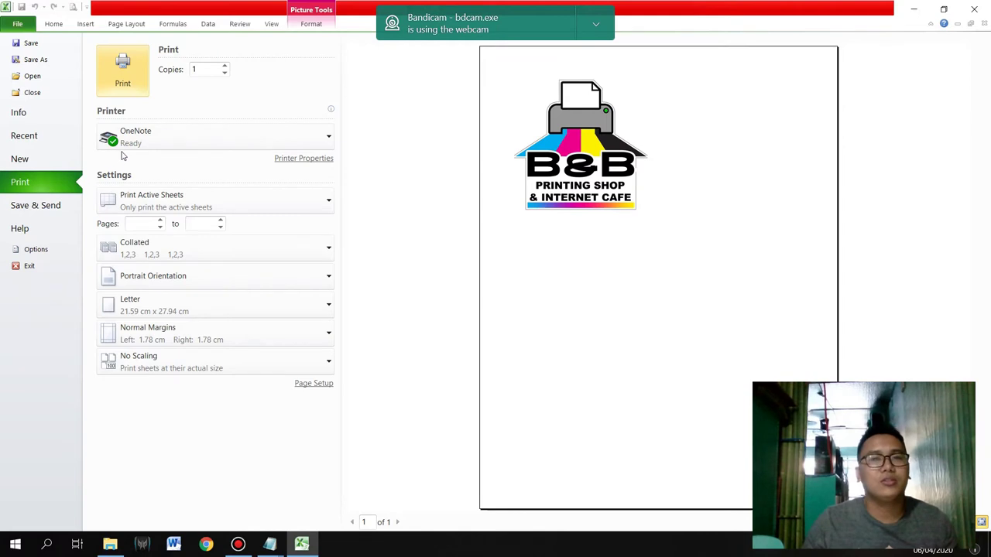
{"action": "key", "text": "Escape"}
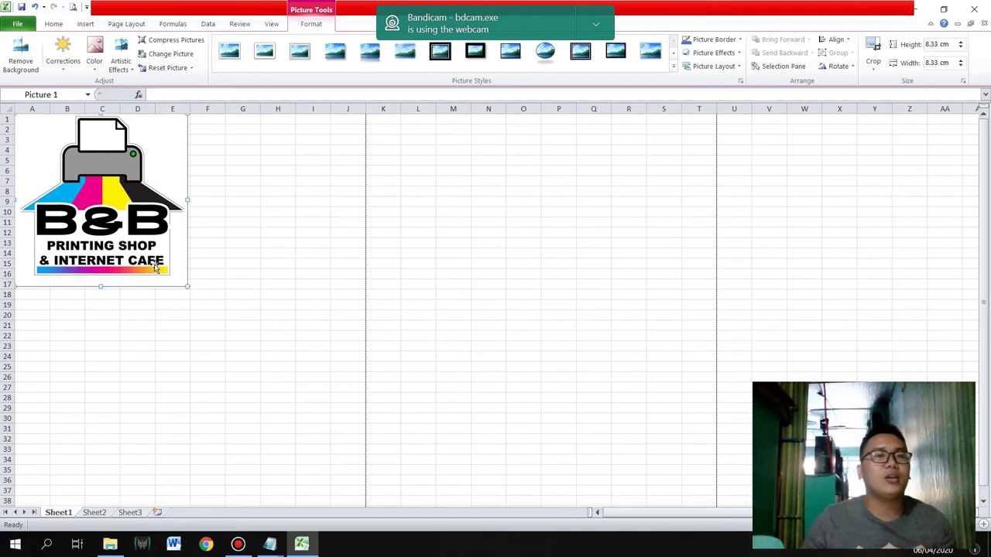
- Check the paper sizes under Page Layout's Size list and close it unchanged, leaving page breaks visible
{"action": "scroll", "coordinate": [152, 220], "scroll_direction": "down", "scroll_amount": 2}
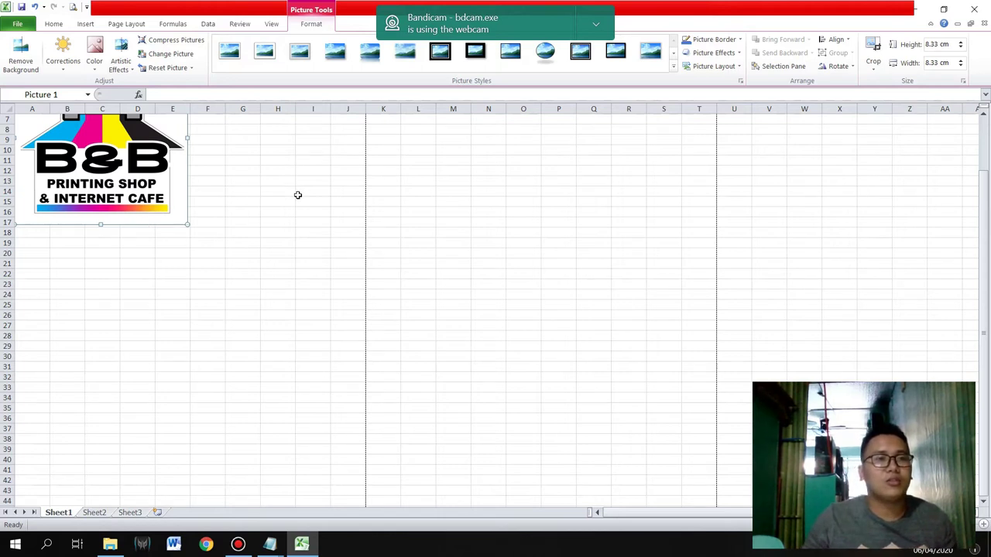
{"action": "scroll", "coordinate": [297, 195], "scroll_direction": "down", "scroll_amount": 2, "text": "ctrl"}
{"action": "scroll", "coordinate": [298, 195], "scroll_direction": "down", "scroll_amount": 2, "text": "ctrl"}
{"action": "scroll", "coordinate": [493, 314], "scroll_direction": "down", "scroll_amount": 1, "text": "ctrl"}
{"action": "scroll", "coordinate": [469, 307], "scroll_direction": "up", "scroll_amount": 1, "text": "ctrl"}
{"action": "scroll", "coordinate": [469, 307], "scroll_direction": "down", "scroll_amount": 1, "text": "ctrl"}
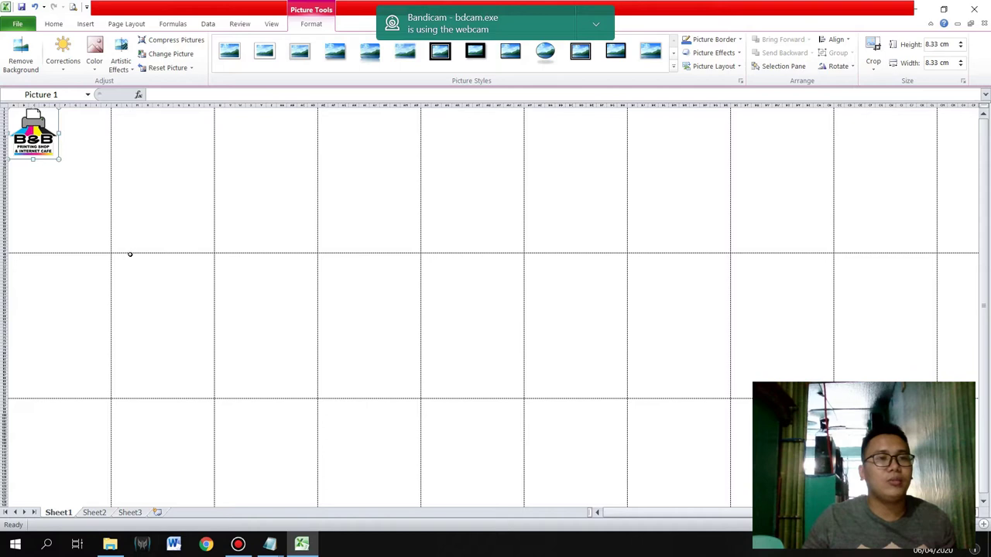
{"action": "left_click", "coordinate": [128, 23]}
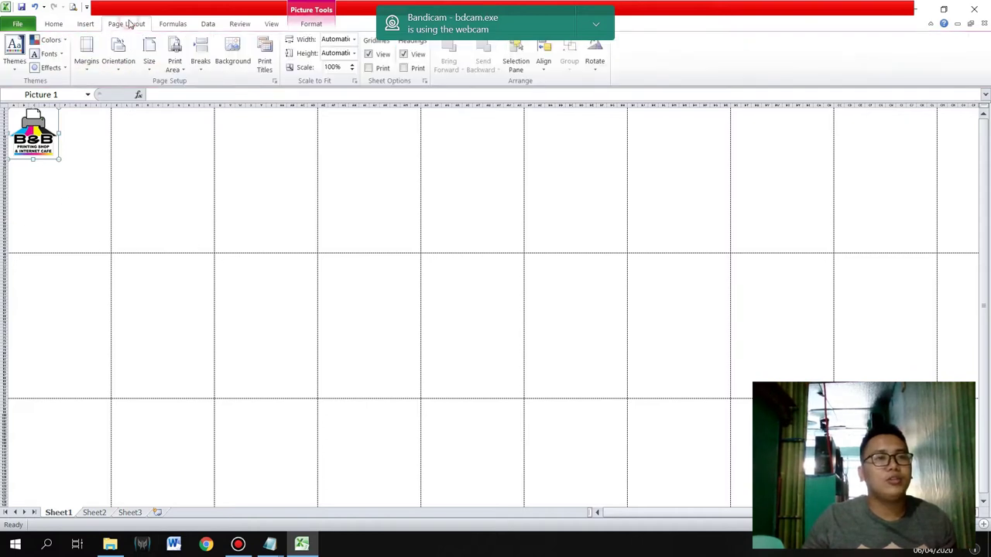
{"action": "left_click", "coordinate": [148, 62]}
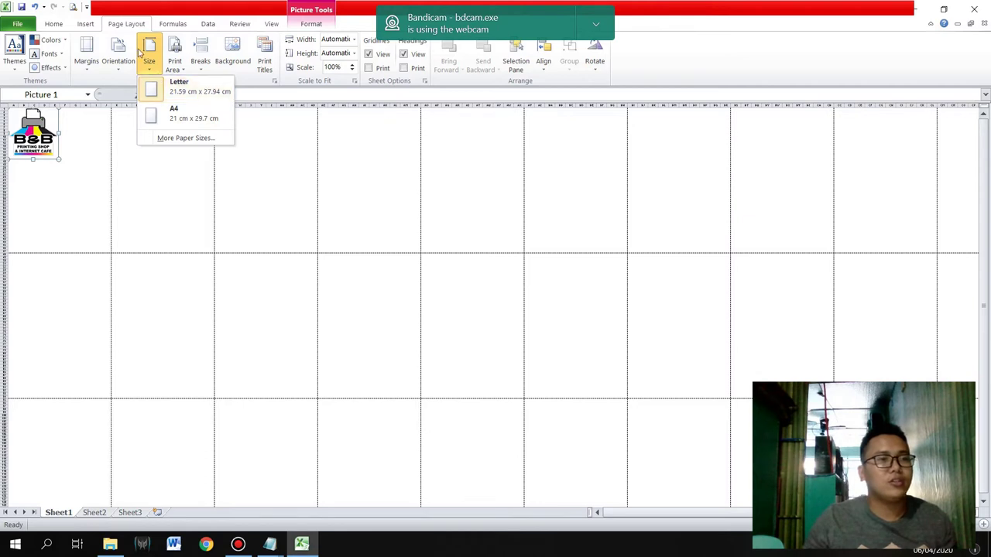
{"action": "left_click", "coordinate": [148, 50]}
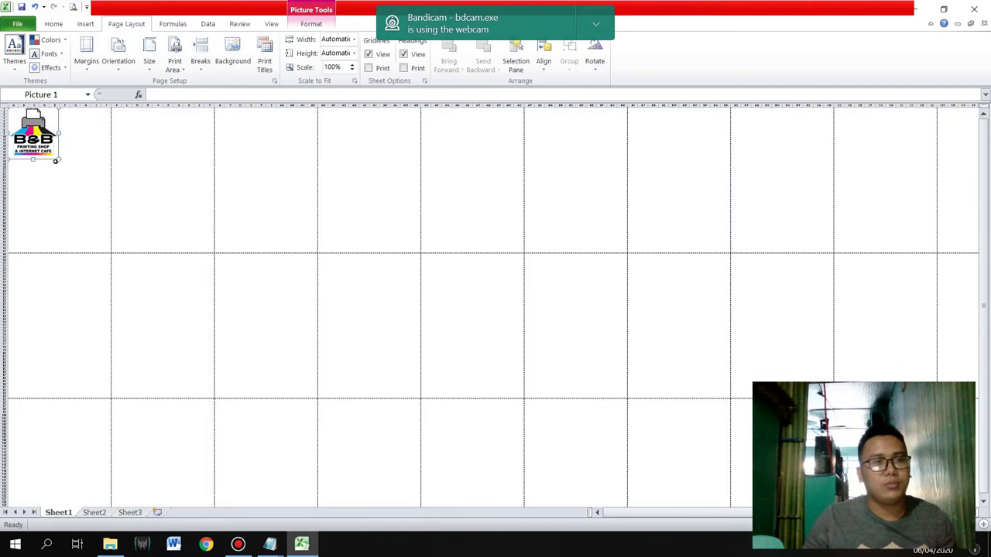
- Resize the logo with its corner and right handles to fill the first page, just inside the page break
{"action": "mouse_move", "coordinate": [57, 160]}
{"action": "left_mouse_down"}
{"action": "mouse_move", "coordinate": [221, 296]}
{"action": "mouse_move", "coordinate": [307, 335]}
{"action": "left_mouse_up"}
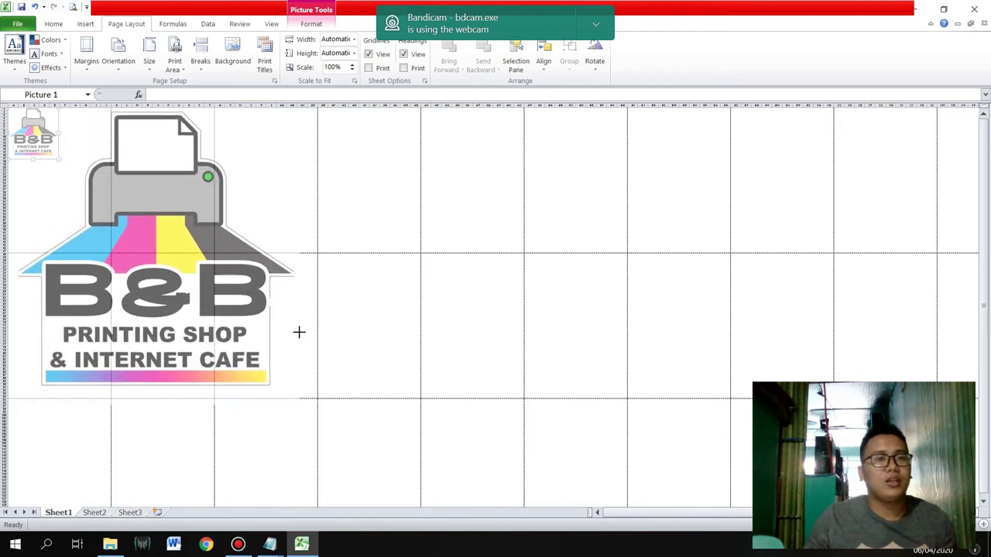
{"action": "left_click_drag", "start_coordinate": [307, 335], "coordinate": [310, 343]}
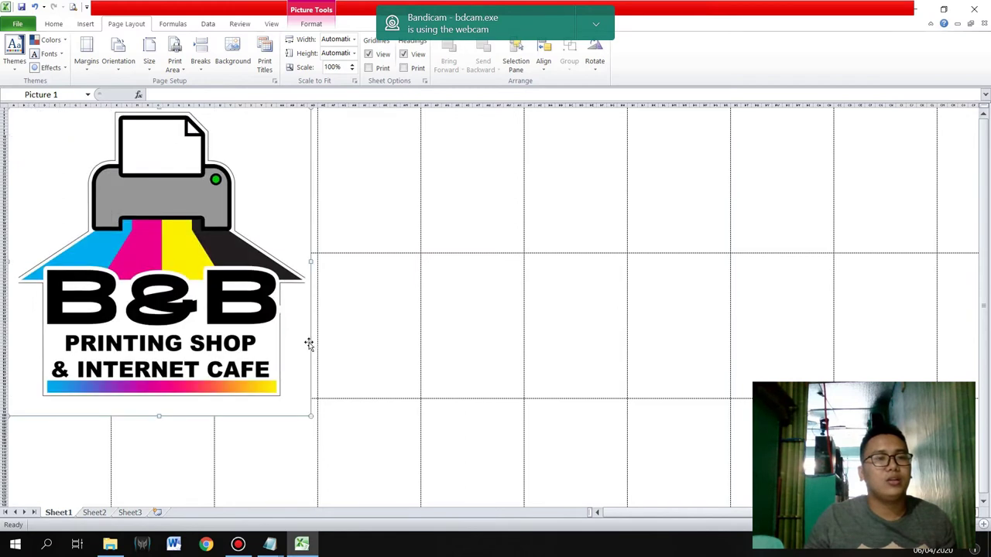
{"action": "left_click_drag", "start_coordinate": [307, 416], "coordinate": [288, 393]}
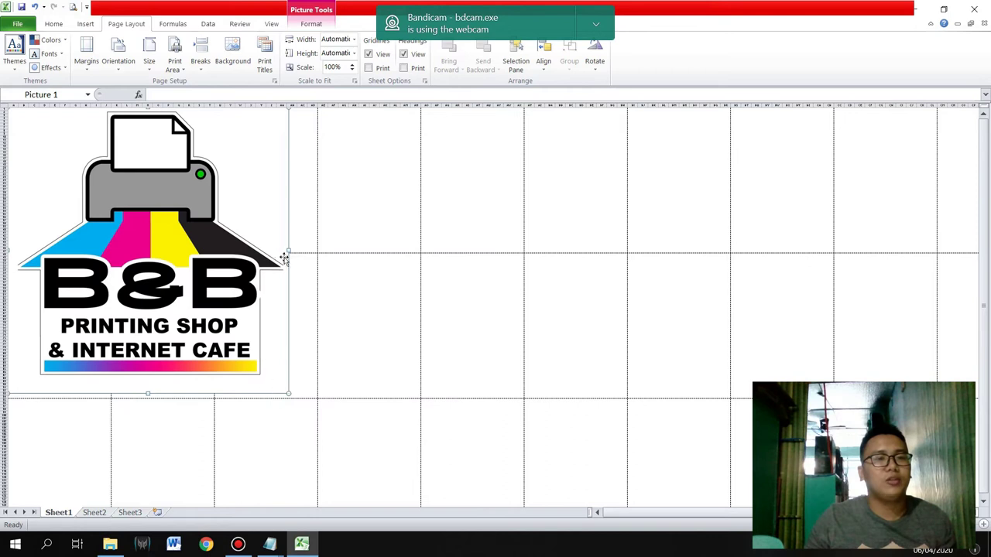
{"action": "left_click_drag", "start_coordinate": [290, 250], "coordinate": [312, 252]}
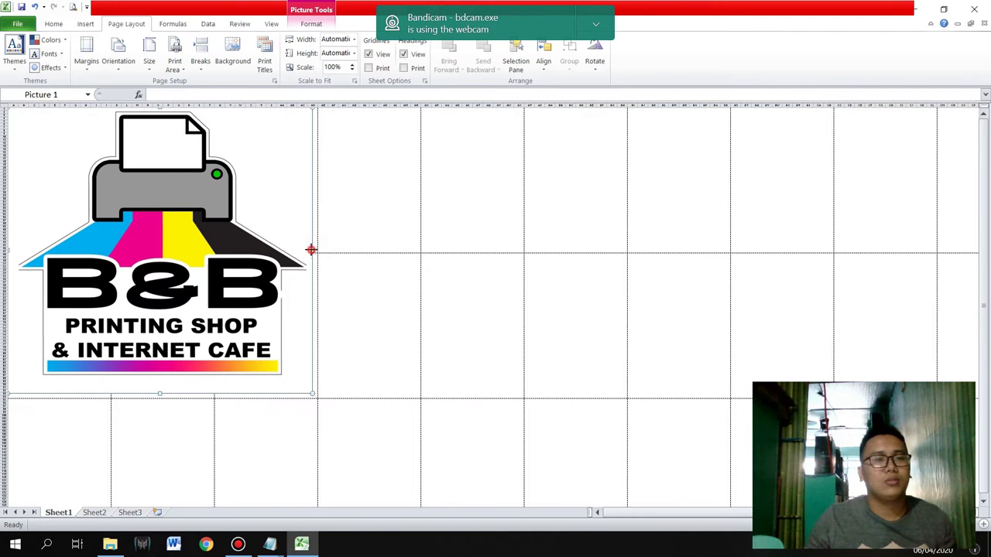
{"action": "left_click_drag", "start_coordinate": [310, 249], "coordinate": [306, 250]}
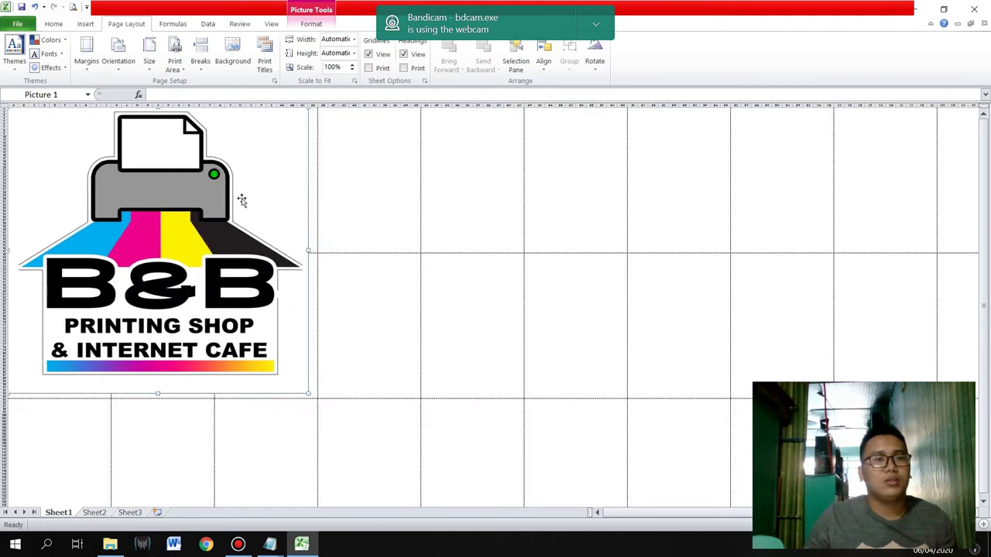
{"action": "scroll", "coordinate": [308, 235], "scroll_direction": "down", "scroll_amount": 3}
{"action": "scroll", "coordinate": [302, 248], "scroll_direction": "down", "scroll_amount": 3}
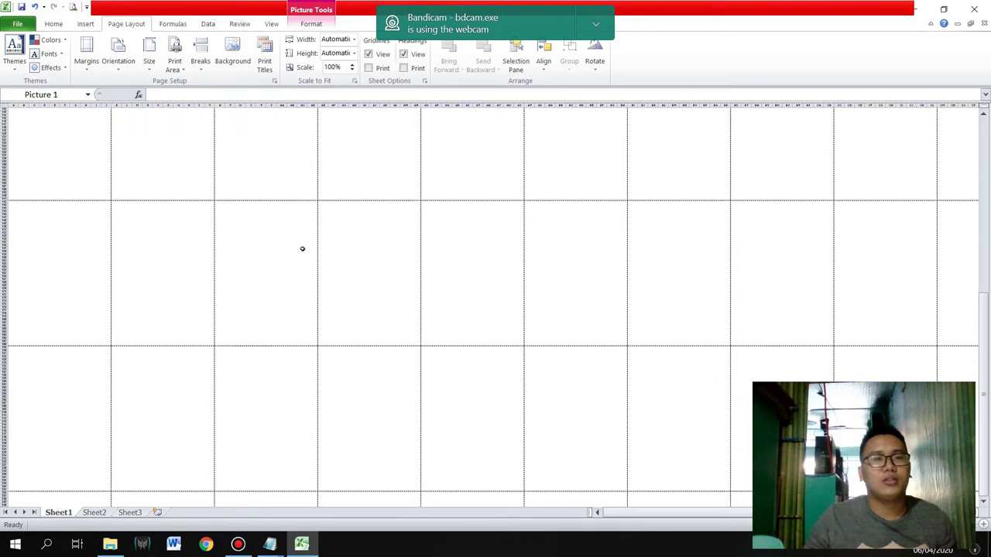
{"action": "scroll", "coordinate": [302, 248], "scroll_direction": "up", "scroll_amount": 2}
{"action": "scroll", "coordinate": [302, 247], "scroll_direction": "up", "scroll_amount": 2}
{"action": "scroll", "coordinate": [285, 244], "scroll_direction": "up", "scroll_amount": 2}
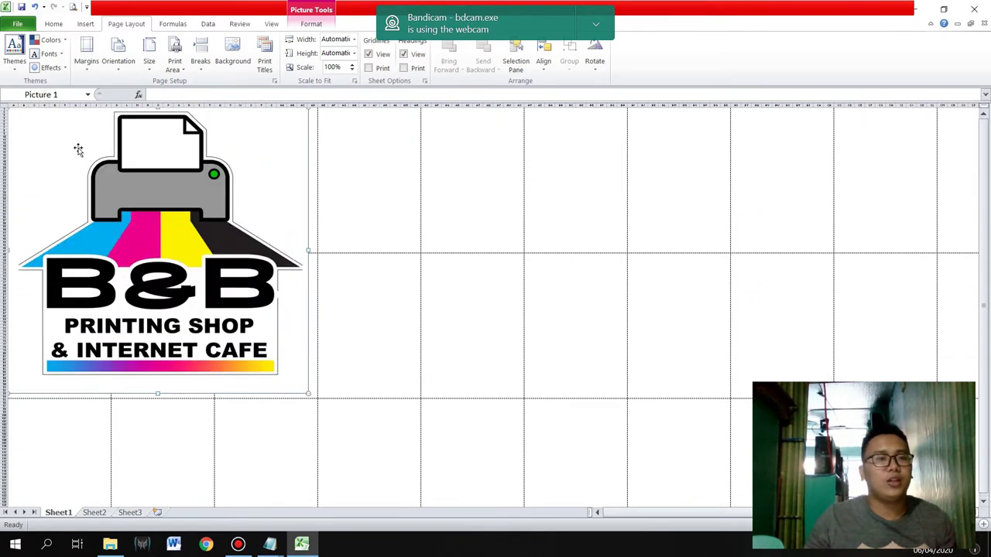
- Remove Save and Print Preview and Print from the Quick Access Toolbar
{"action": "left_click", "coordinate": [73, 7]}
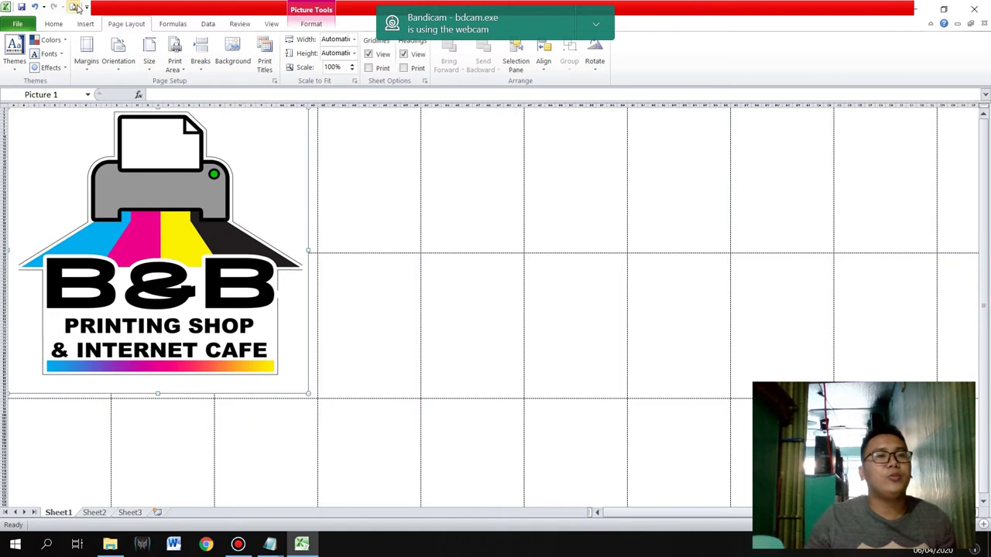
{"action": "left_click", "coordinate": [86, 8]}
{"action": "left_click", "coordinate": [109, 62]}
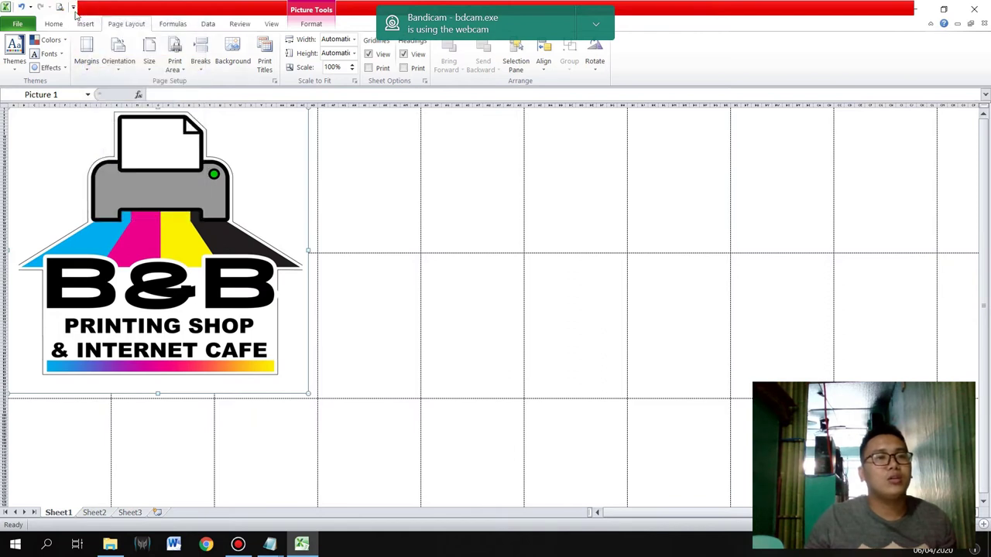
{"action": "left_click", "coordinate": [73, 7]}
{"action": "left_click", "coordinate": [116, 105]}
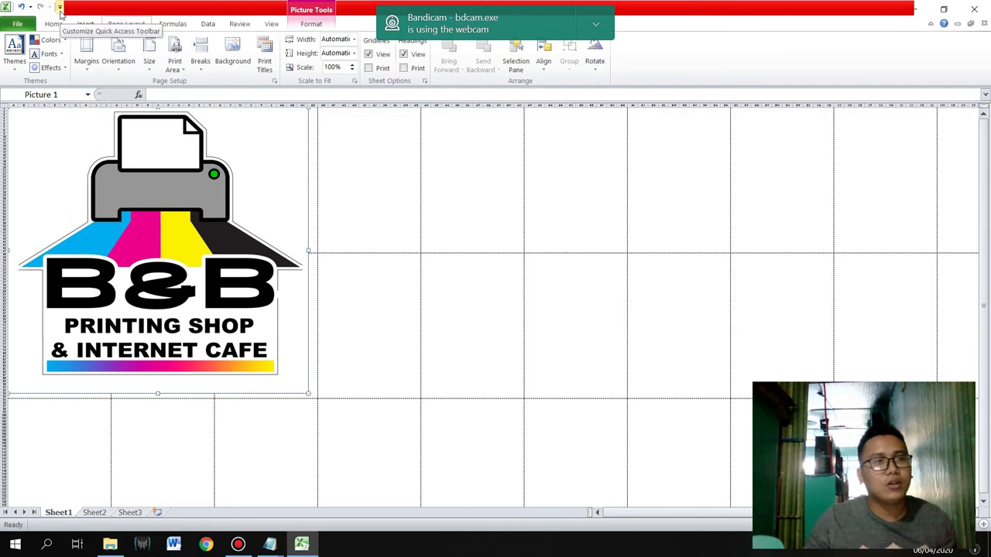
- Add Print Preview and Print back to the Quick Access Toolbar and test it
{"action": "left_click", "coordinate": [59, 8]}
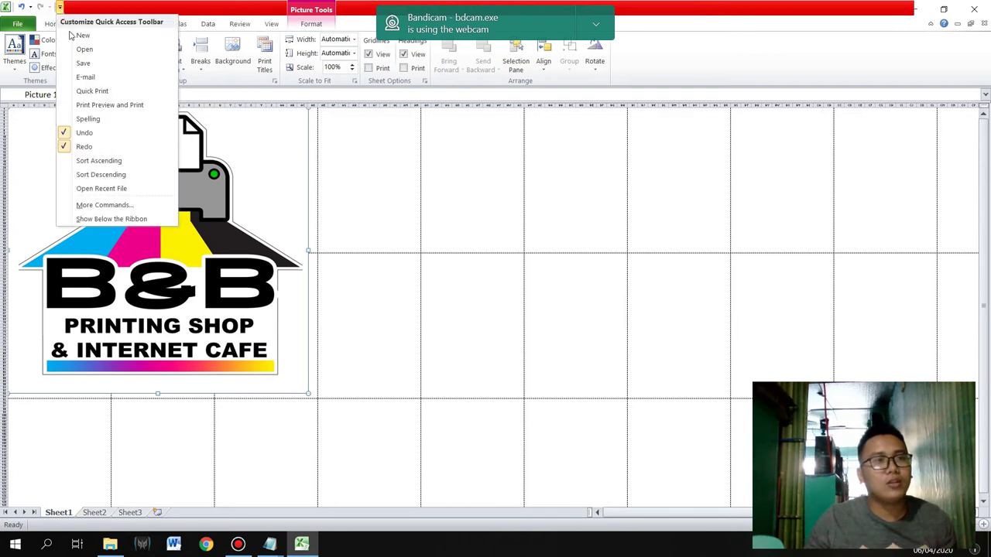
{"action": "left_click", "coordinate": [109, 105]}
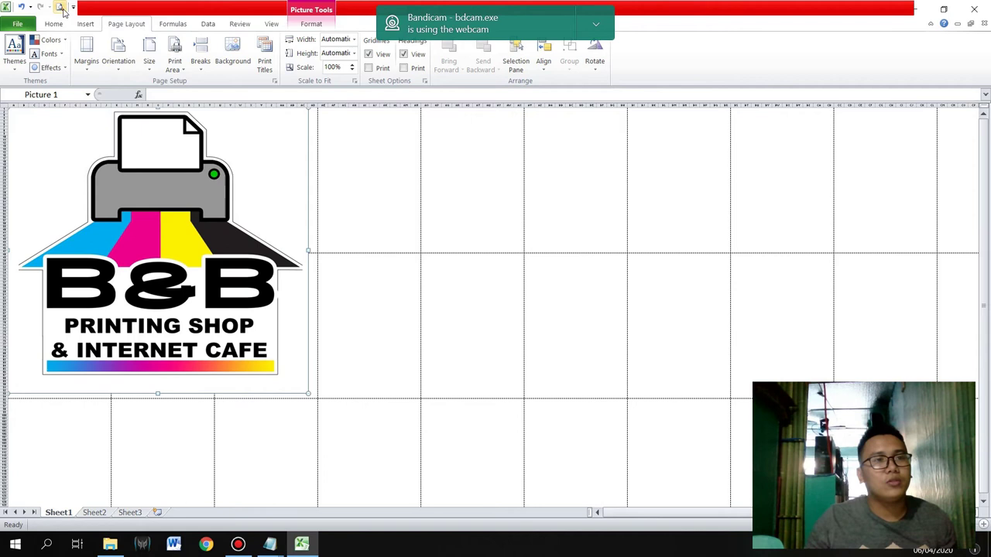
{"action": "left_click", "coordinate": [60, 7]}
{"action": "key", "text": "Escape"}
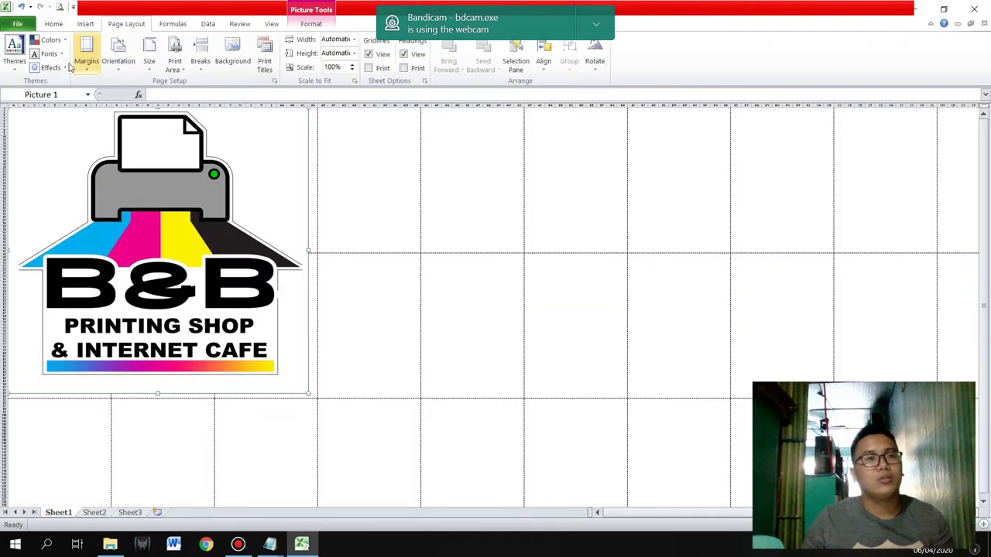
- Preview the printed layout through File > Print, then return to the worksheet
{"action": "left_click", "coordinate": [17, 24]}
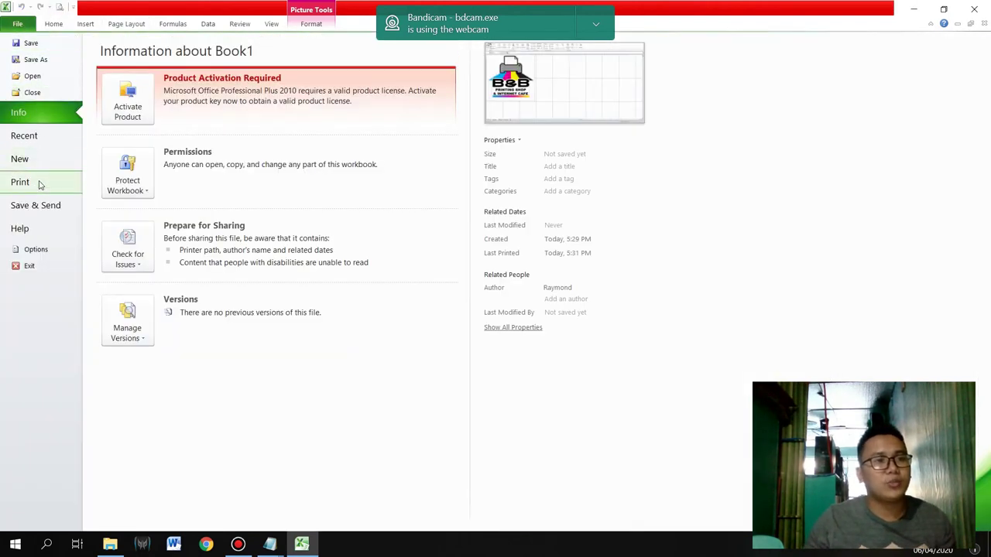
{"action": "left_click", "coordinate": [40, 184]}
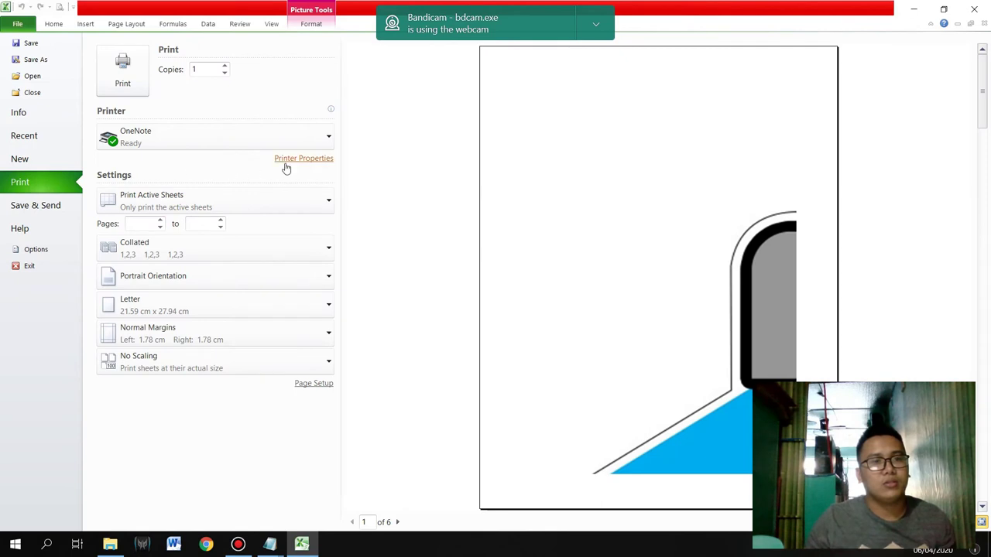
{"action": "left_click", "coordinate": [28, 25]}
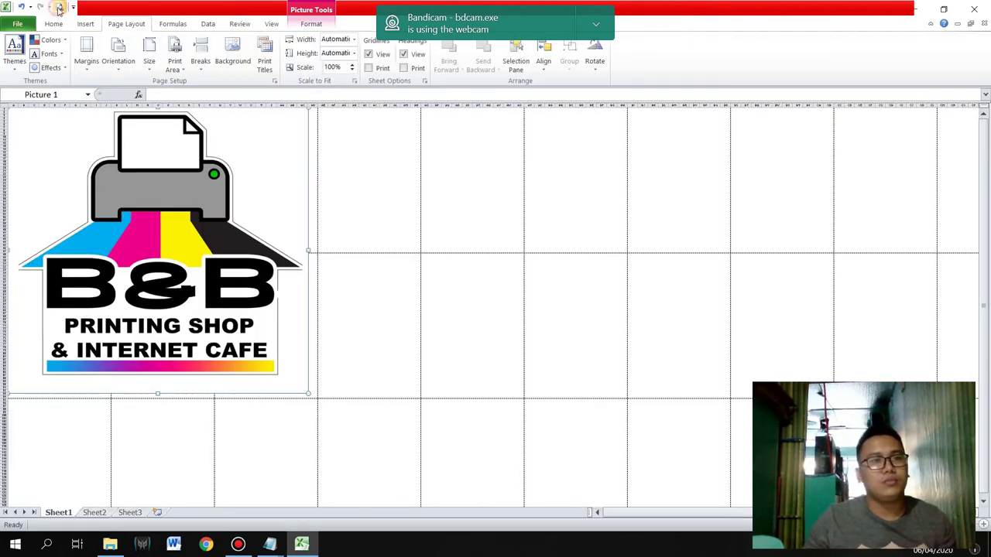
- Reopen print preview from the Quick Access icon, page through all six pages, then exit
{"action": "left_click", "coordinate": [57, 7]}
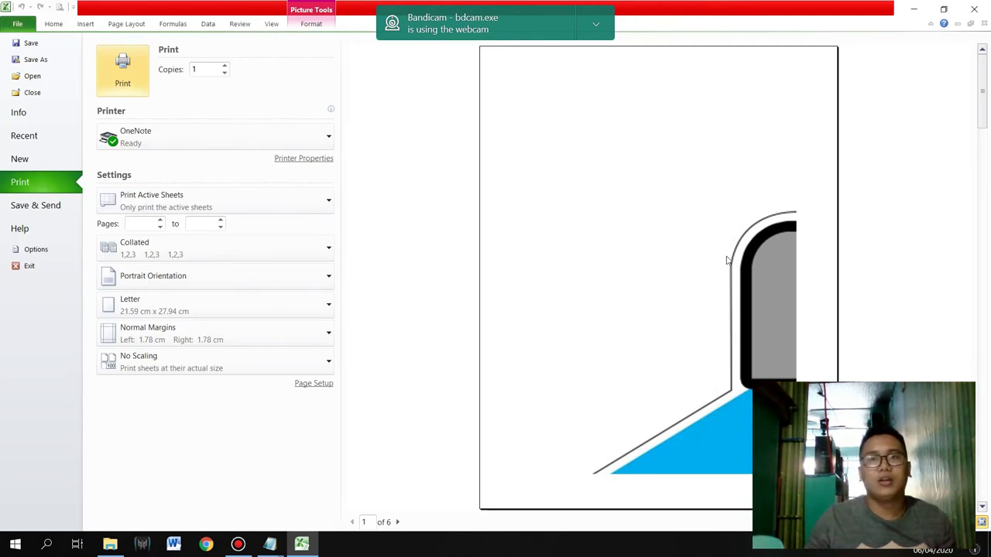
{"action": "scroll", "coordinate": [702, 256], "scroll_direction": "down", "scroll_amount": 1}
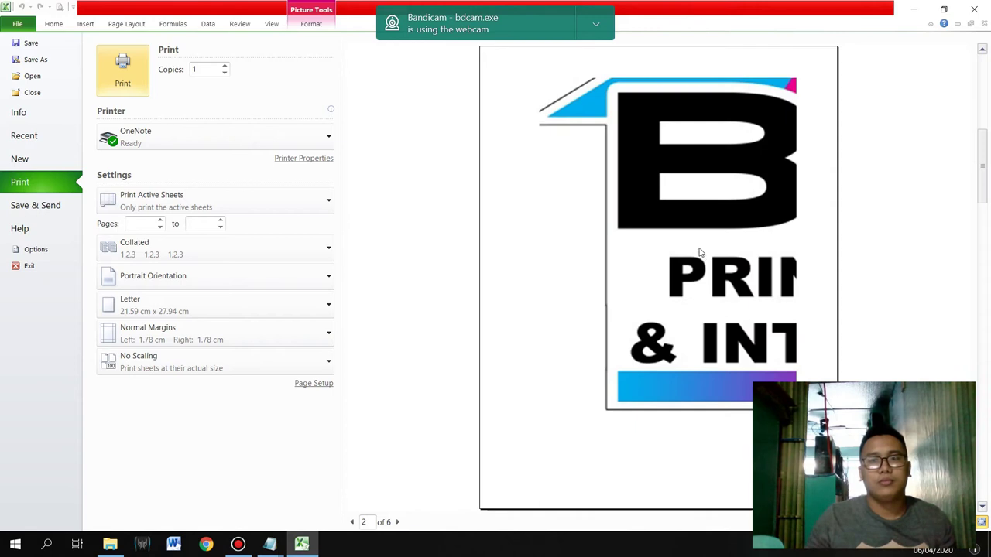
{"action": "scroll", "coordinate": [699, 252], "scroll_direction": "down", "scroll_amount": 1}
{"action": "scroll", "coordinate": [697, 249], "scroll_direction": "down", "scroll_amount": 1}
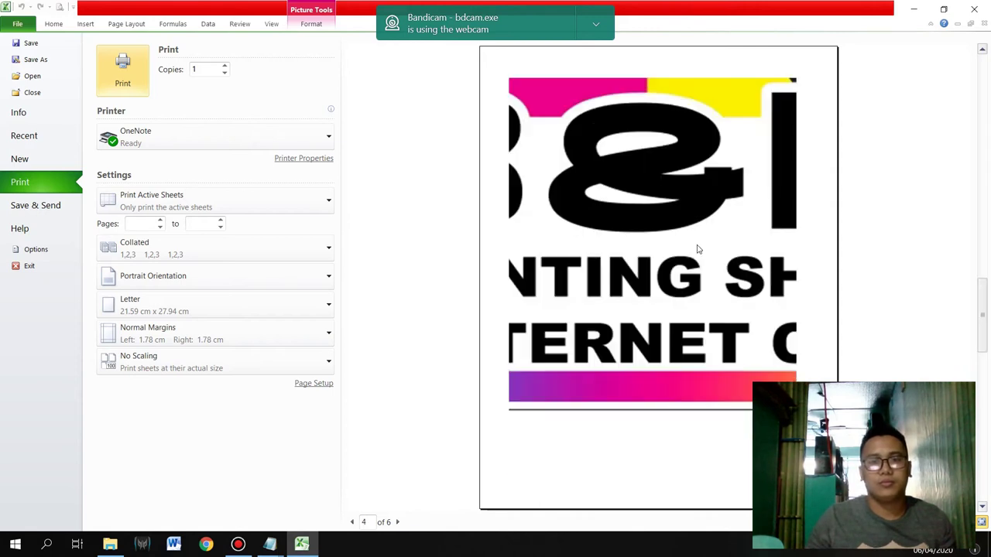
{"action": "scroll", "coordinate": [696, 249], "scroll_direction": "down", "scroll_amount": 1}
{"action": "scroll", "coordinate": [697, 250], "scroll_direction": "down", "scroll_amount": 1}
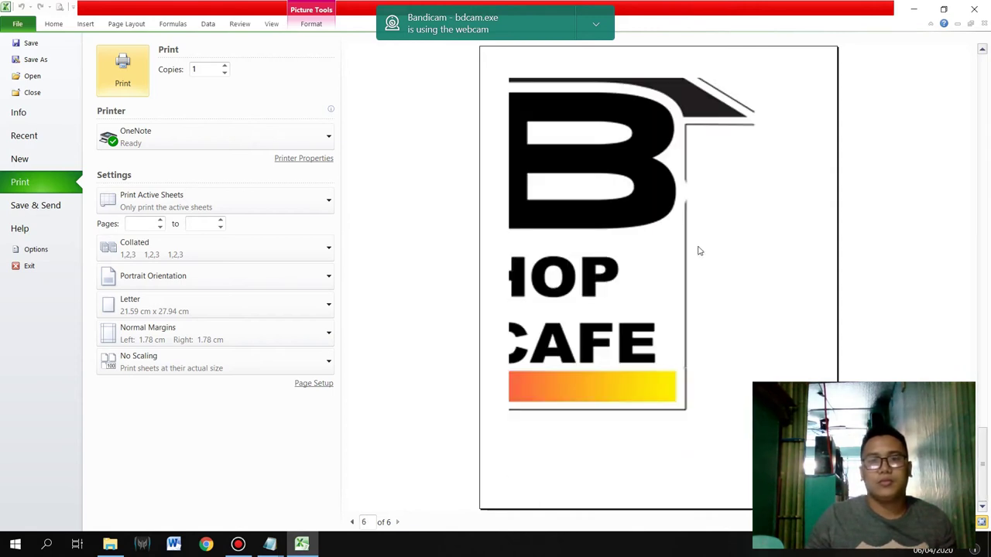
{"action": "scroll", "coordinate": [696, 249], "scroll_direction": "up", "scroll_amount": 2}
{"action": "scroll", "coordinate": [692, 268], "scroll_direction": "up", "scroll_amount": 3}
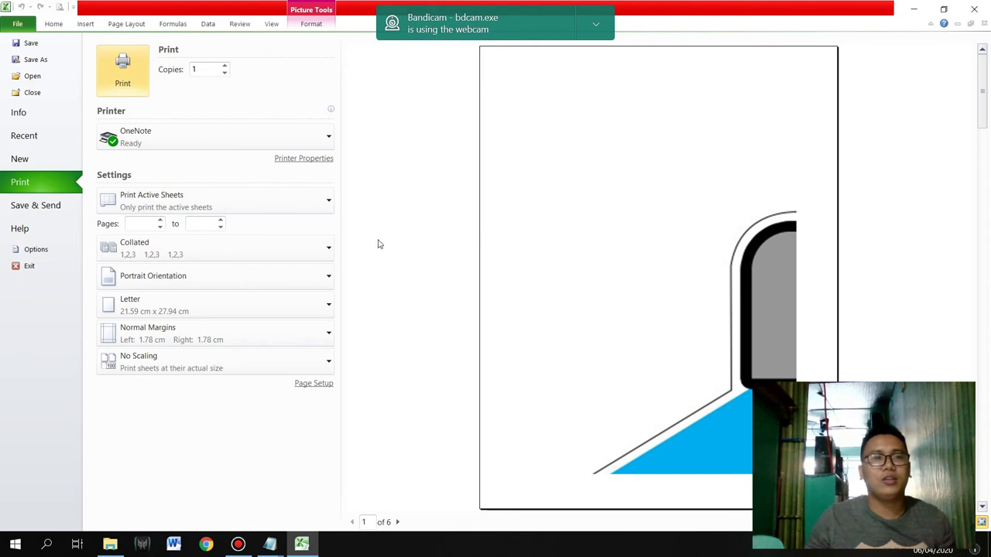
{"action": "key", "text": "Escape"}
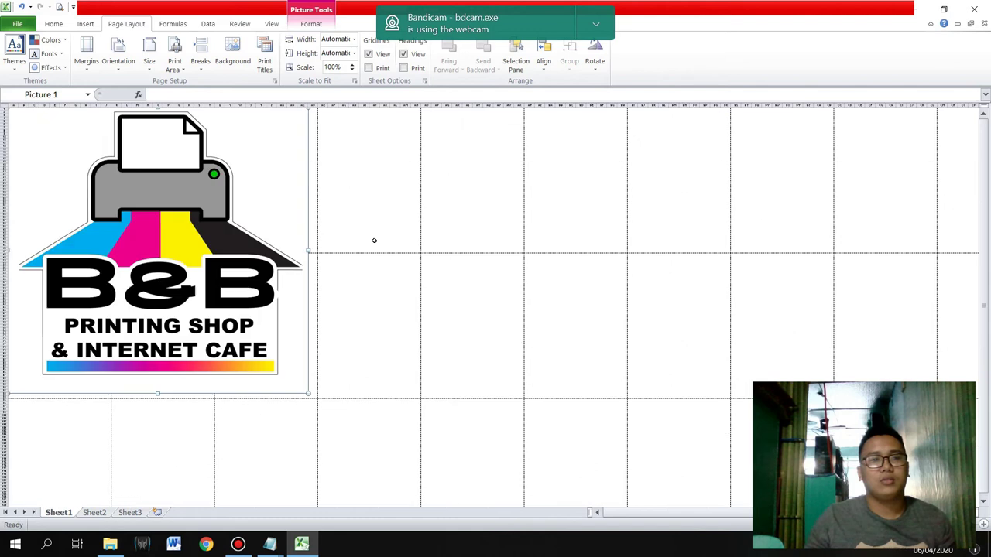
- Make the logo narrower and shorter, then stretch it about five columns wide
{"action": "left_click_drag", "start_coordinate": [308, 250], "coordinate": [216, 247]}
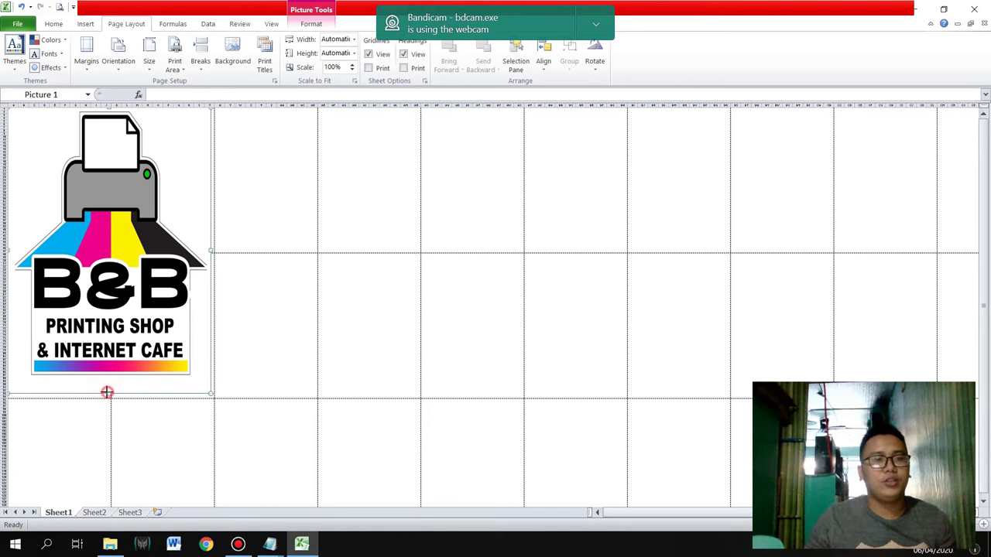
{"action": "left_click_drag", "start_coordinate": [107, 392], "coordinate": [104, 373]}
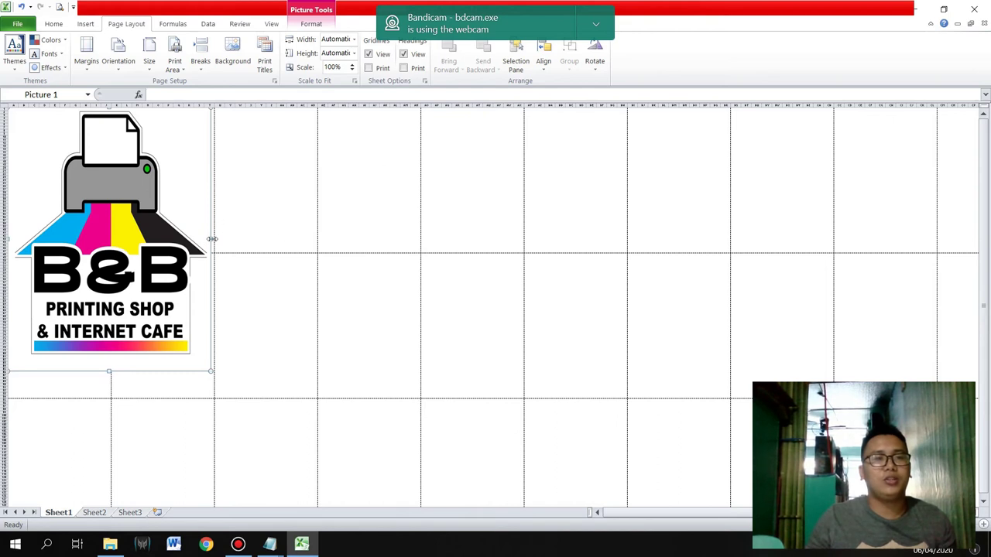
{"action": "left_click_drag", "start_coordinate": [212, 238], "coordinate": [495, 238]}
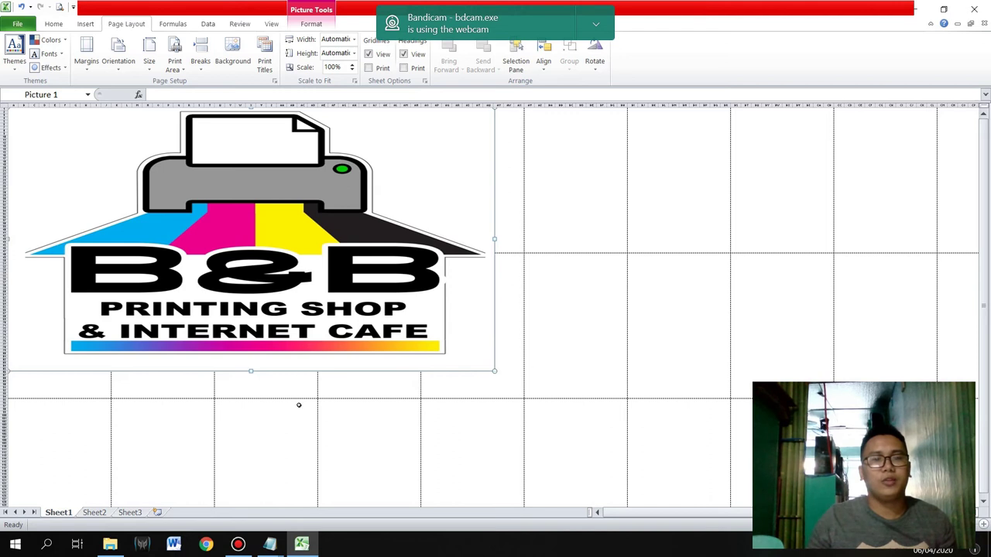
- Zoom the sheet out to check the logo, then open the print preview showing 15 pages
{"action": "scroll", "coordinate": [298, 404], "scroll_direction": "down", "scroll_amount": 1}
{"action": "scroll", "coordinate": [299, 324], "scroll_direction": "down", "scroll_amount": 1}
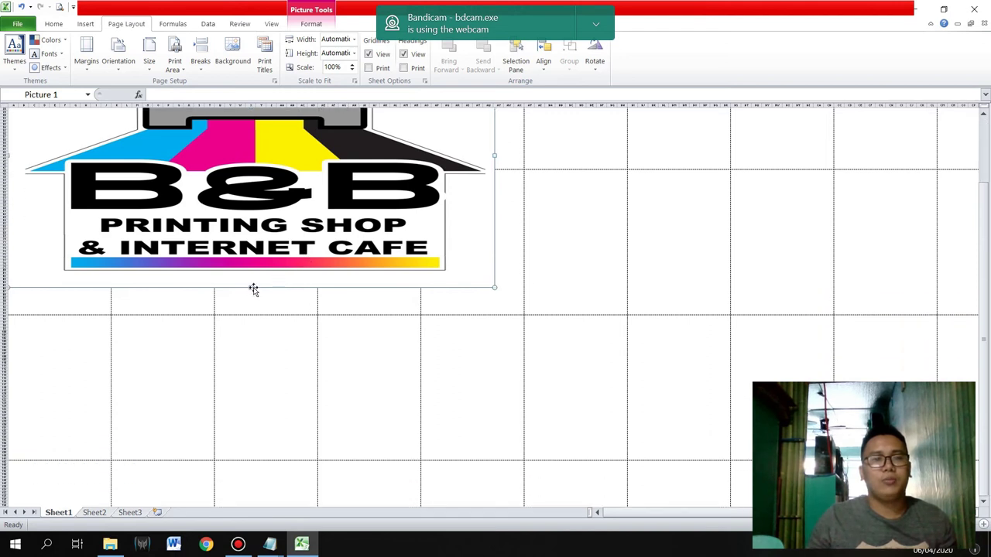
{"action": "scroll", "coordinate": [250, 289], "scroll_direction": "up", "scroll_amount": 2}
{"action": "scroll", "coordinate": [265, 427], "scroll_direction": "up", "scroll_amount": 1}
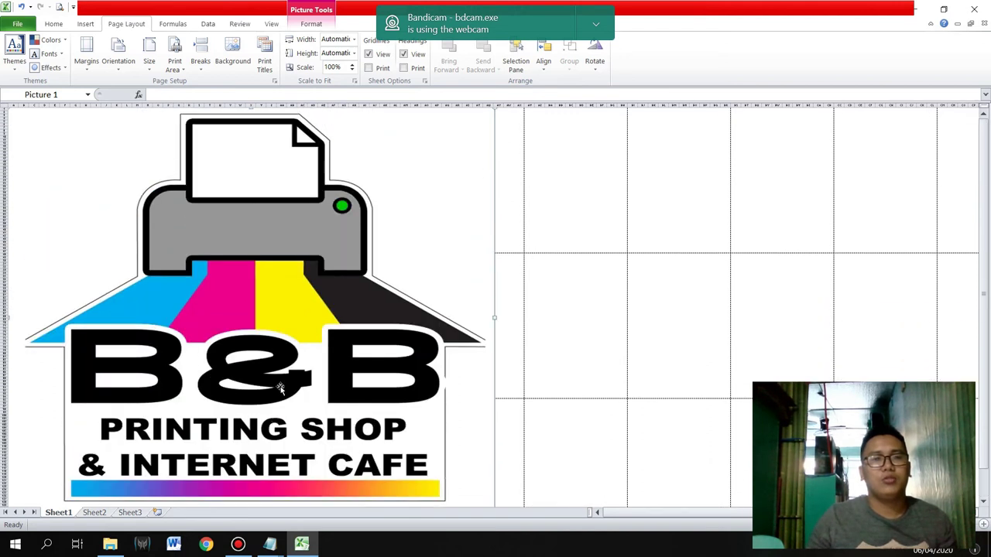
{"action": "scroll", "coordinate": [306, 306], "scroll_direction": "down", "scroll_amount": 3}
{"action": "scroll", "coordinate": [259, 296], "scroll_direction": "up", "scroll_amount": 3}
{"action": "scroll", "coordinate": [232, 274], "scroll_direction": "up", "scroll_amount": 1}
{"action": "scroll", "coordinate": [235, 274], "scroll_direction": "down", "scroll_amount": 3}
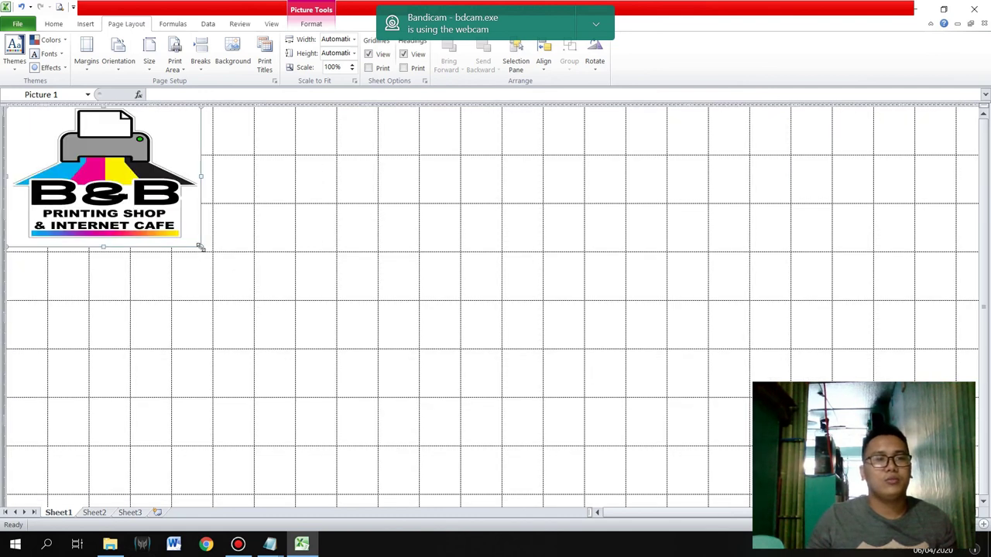
{"action": "scroll", "coordinate": [203, 246], "scroll_direction": "up", "scroll_amount": 1}
{"action": "scroll", "coordinate": [227, 246], "scroll_direction": "down", "scroll_amount": 1}
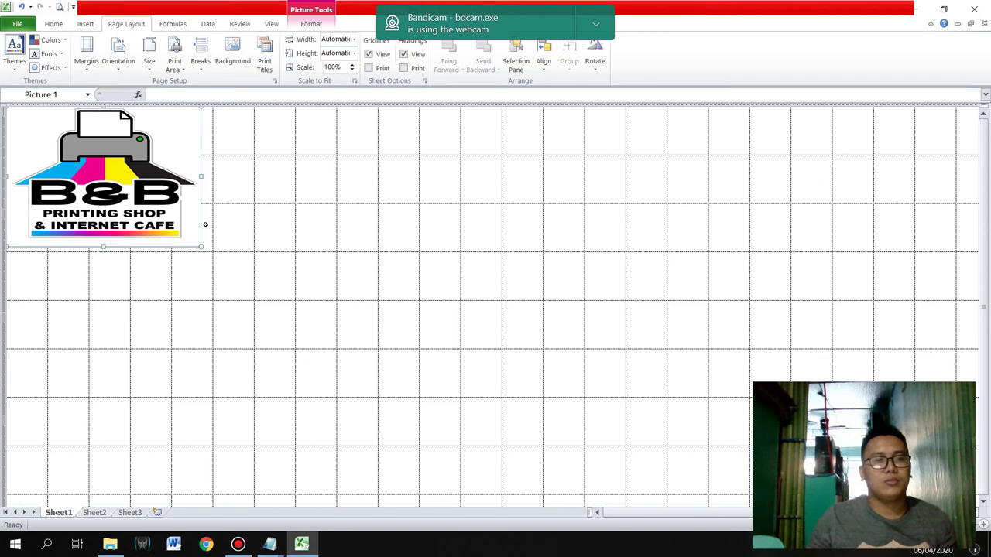
{"action": "scroll", "coordinate": [206, 225], "scroll_direction": "up", "scroll_amount": 1}
{"action": "scroll", "coordinate": [263, 246], "scroll_direction": "down", "scroll_amount": 1}
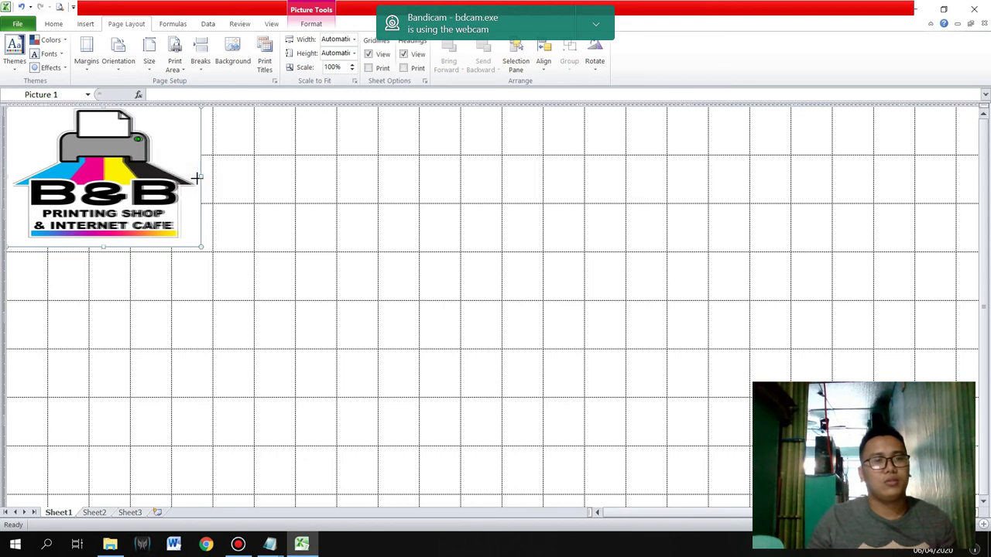
{"action": "key", "text": "ctrl+p"}
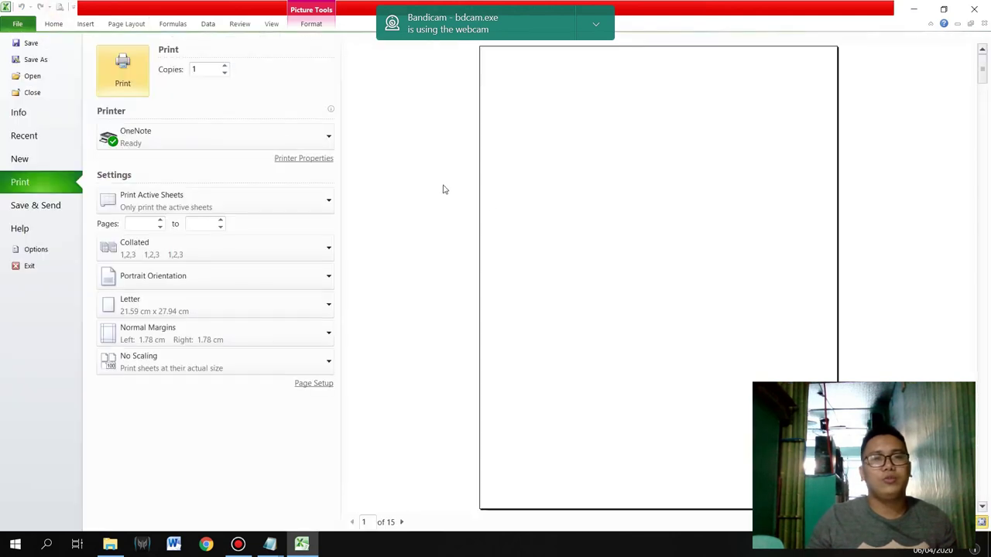
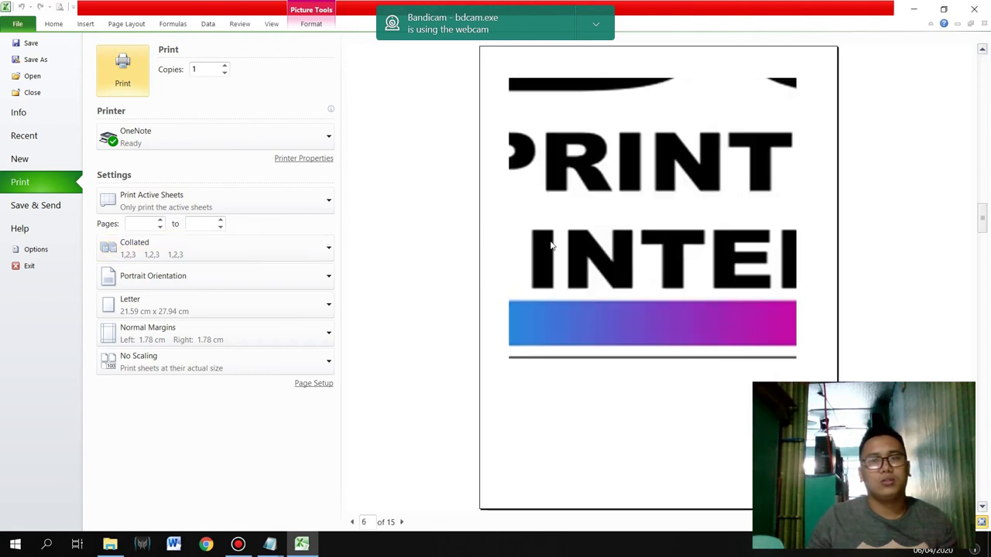
- Exit the 15-page print preview and return to Sheet1 with the B&B logo picture
{"action": "scroll", "coordinate": [551, 246], "scroll_direction": "up", "scroll_amount": 3}
{"action": "key", "text": "Escape"}
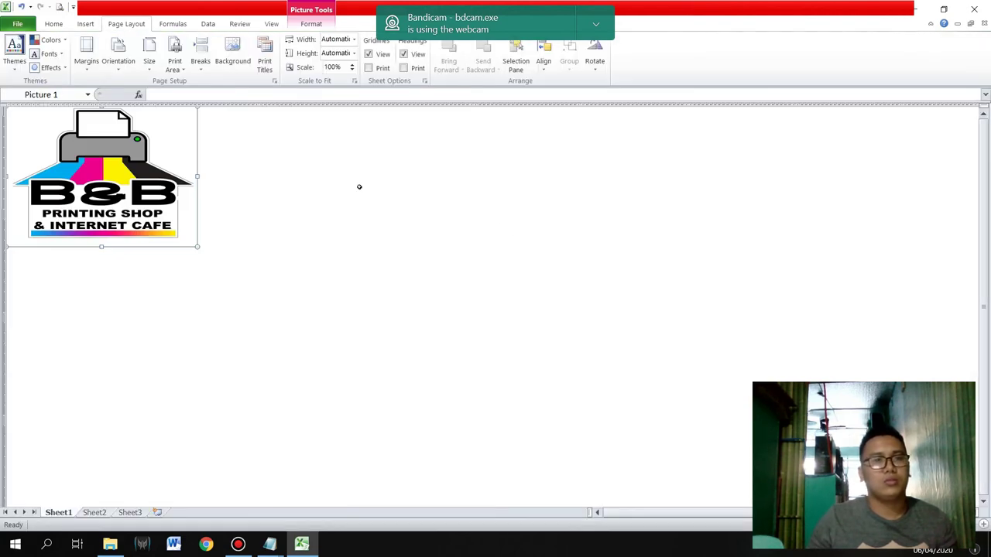